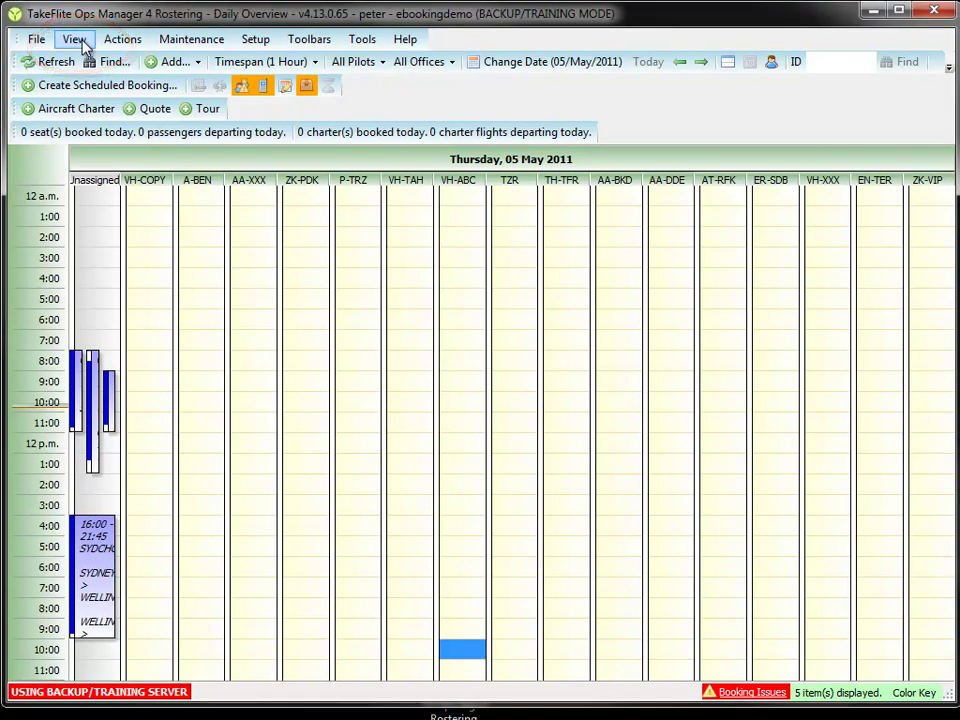
Open the Pilot/Staff Roster's Part 48 rules and review the default group's flight time, duty time and standby limits
click(82, 42)
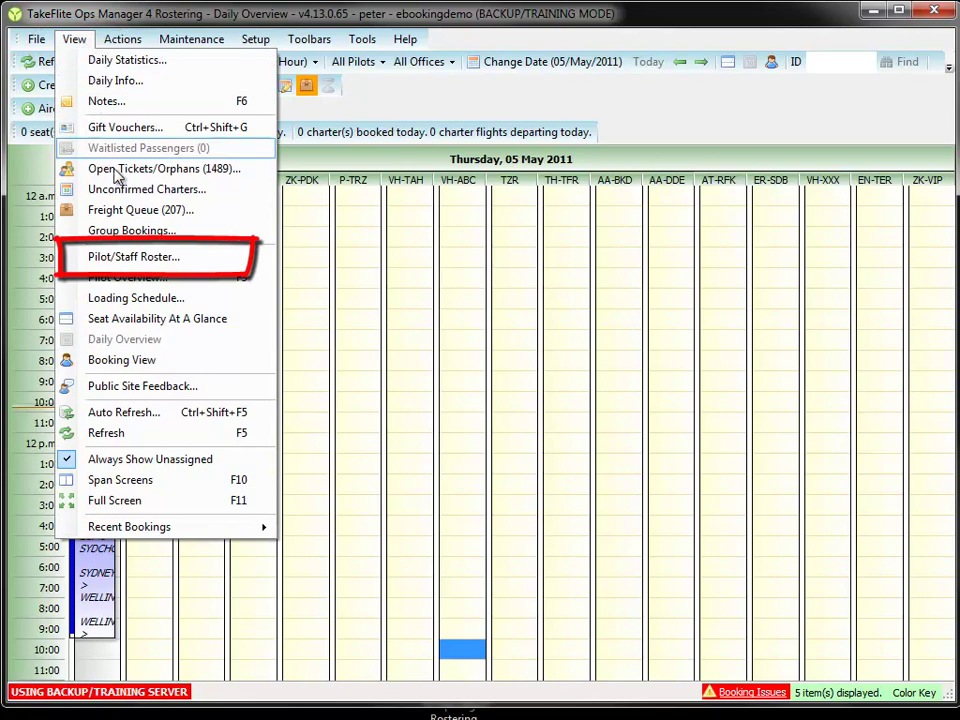
click(124, 259)
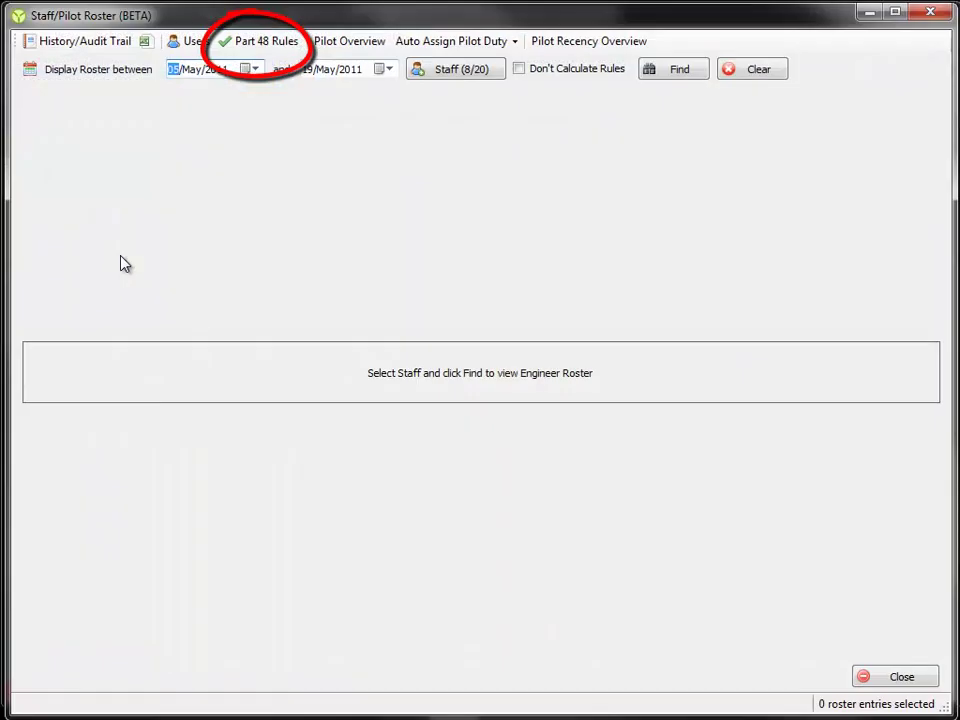
click(259, 42)
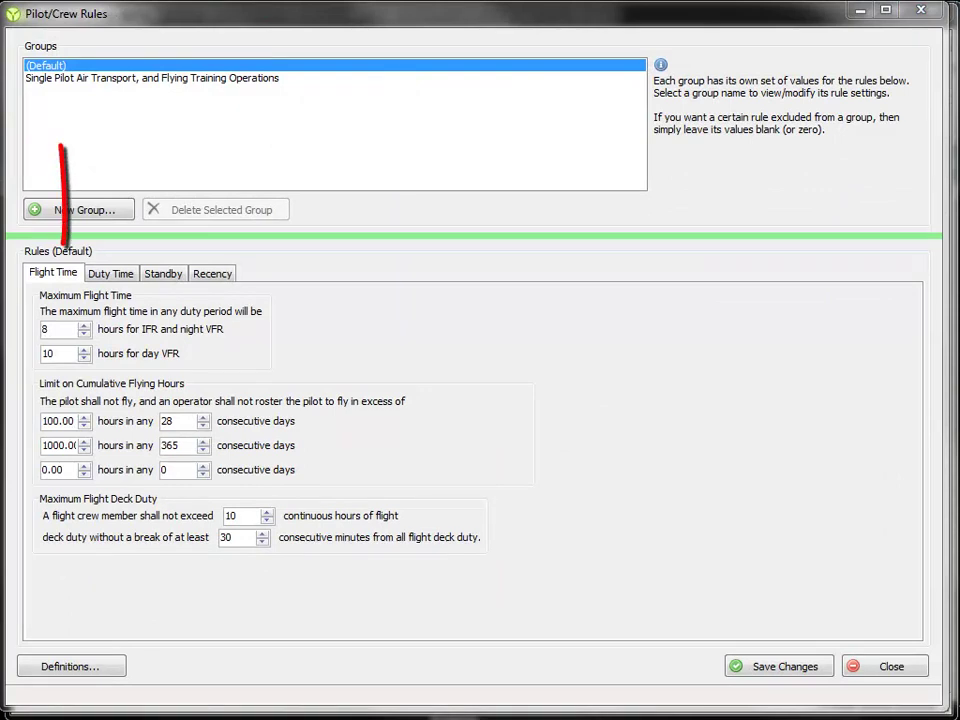
click(116, 276)
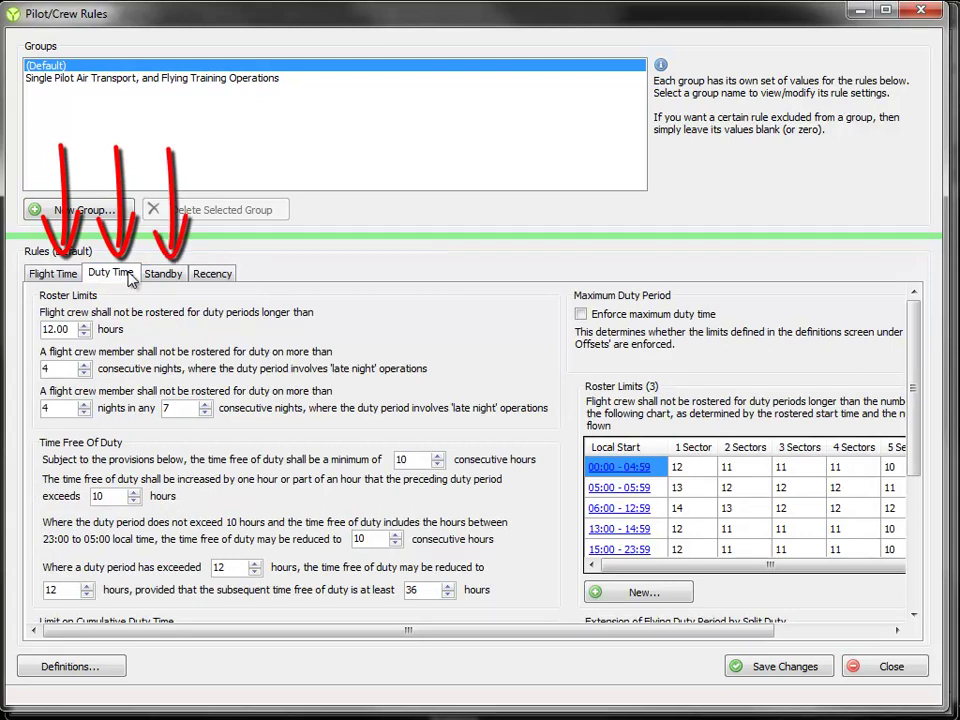
click(157, 278)
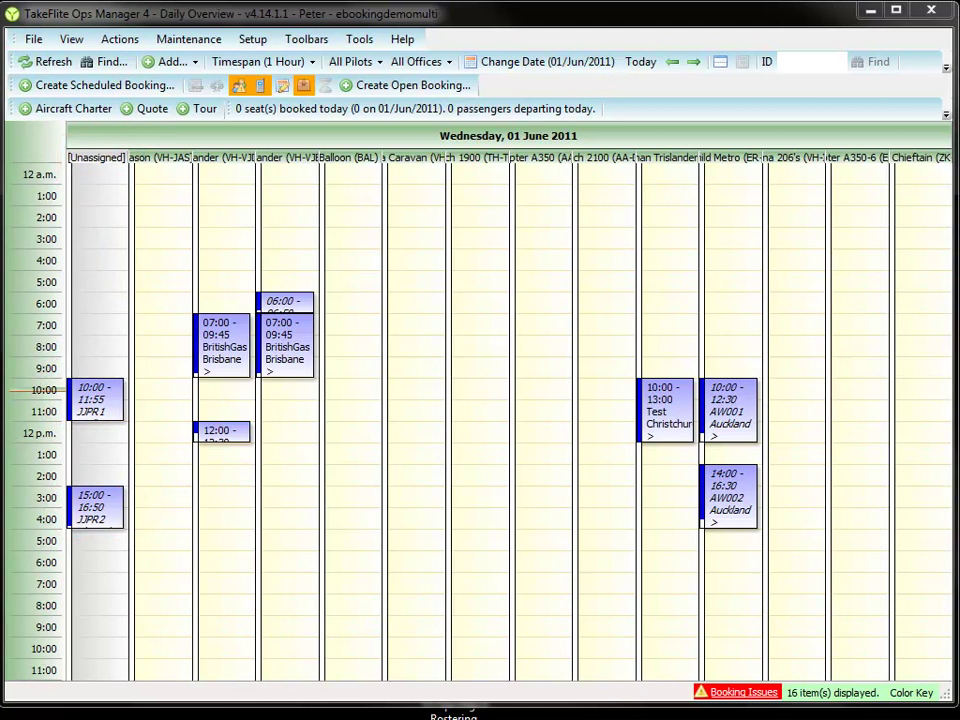
Assign the unassigned 15:00 JJPR2 flight to the Eurocopter A350 and move it on to the Beech 2100 (AA-DD)
click(97, 514)
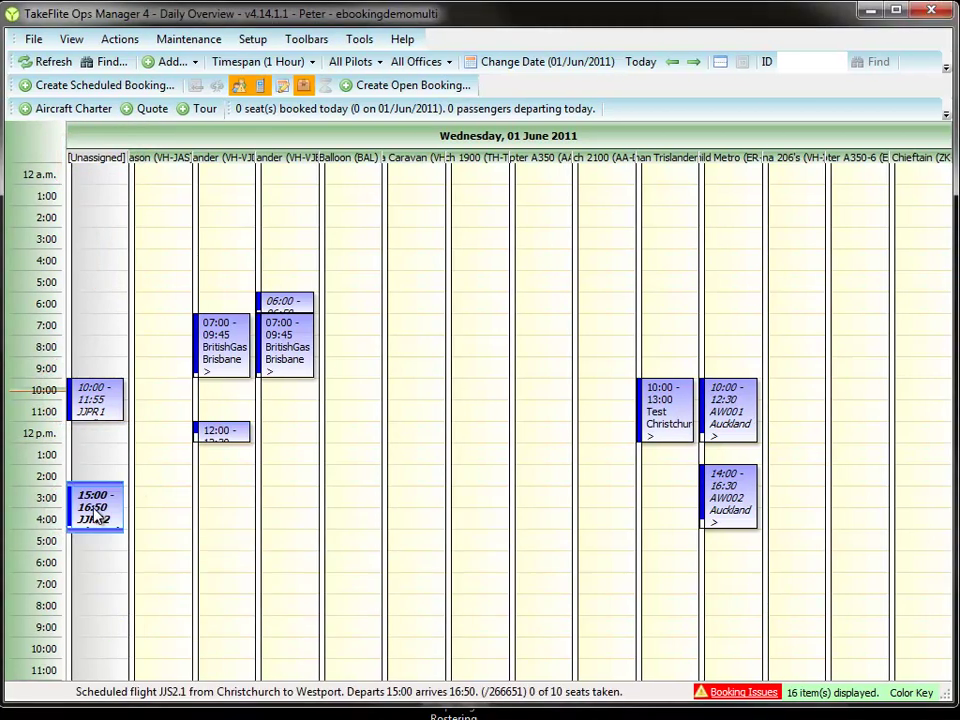
drag(95, 517, 546, 512)
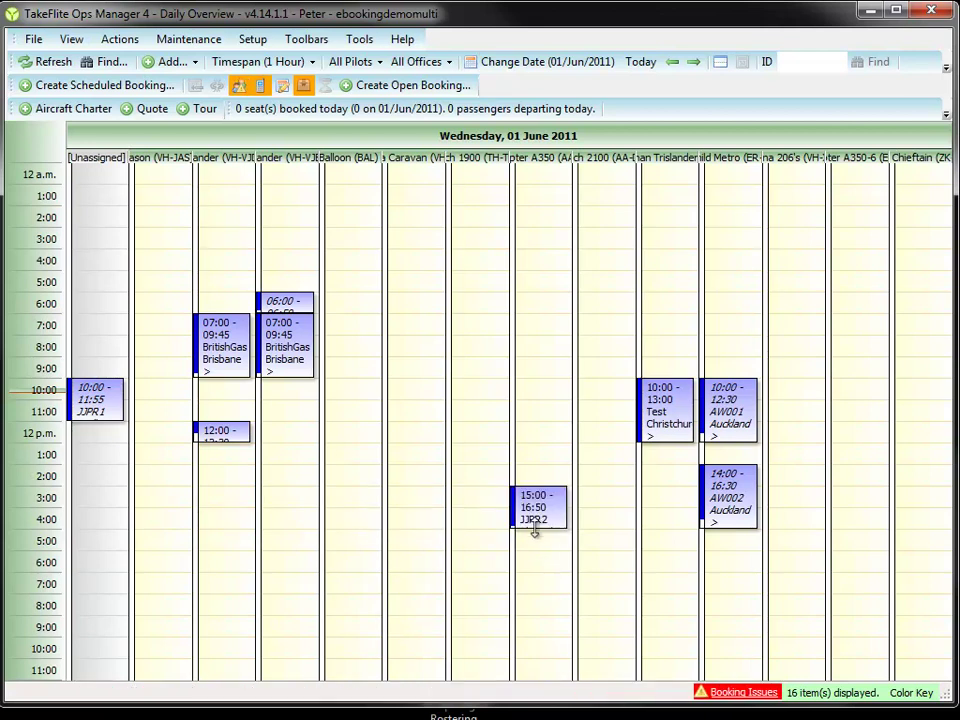
click(540, 518)
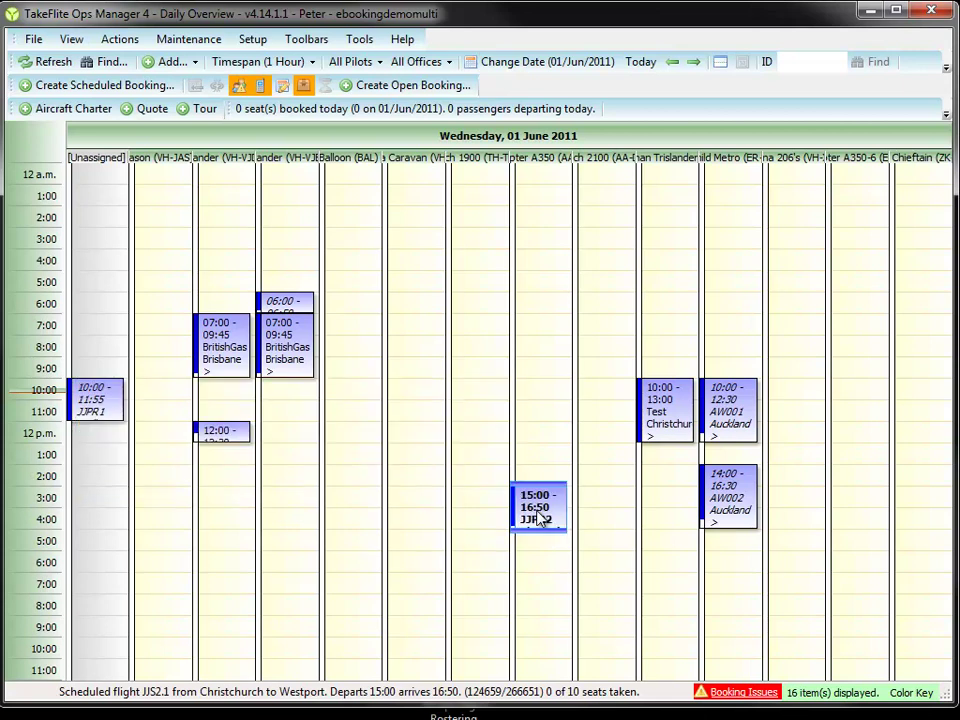
drag(560, 518, 581, 519)
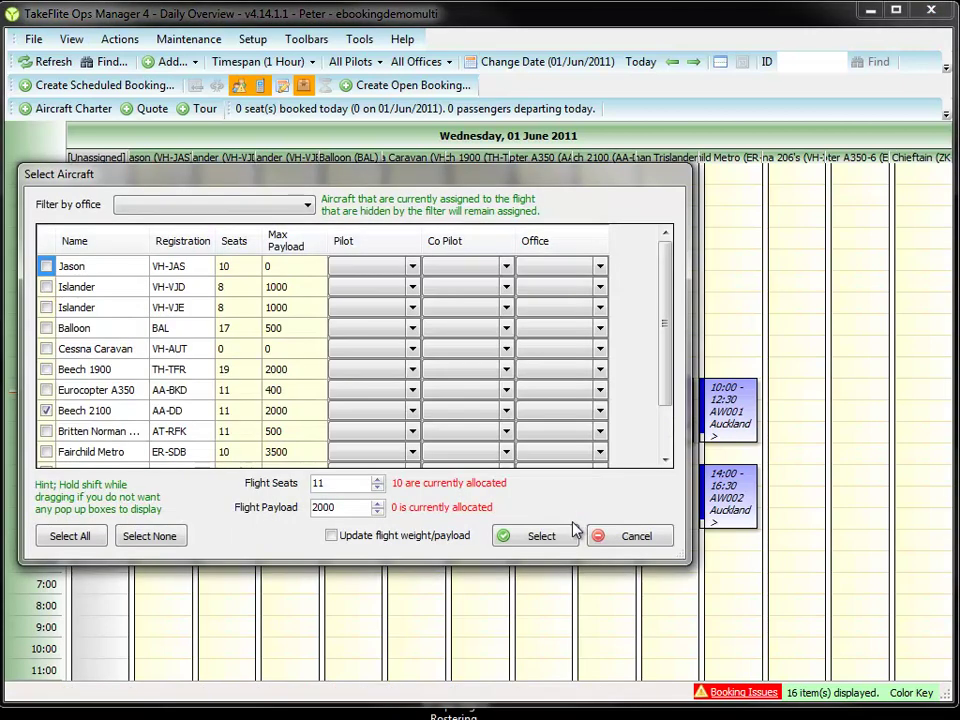
click(541, 537)
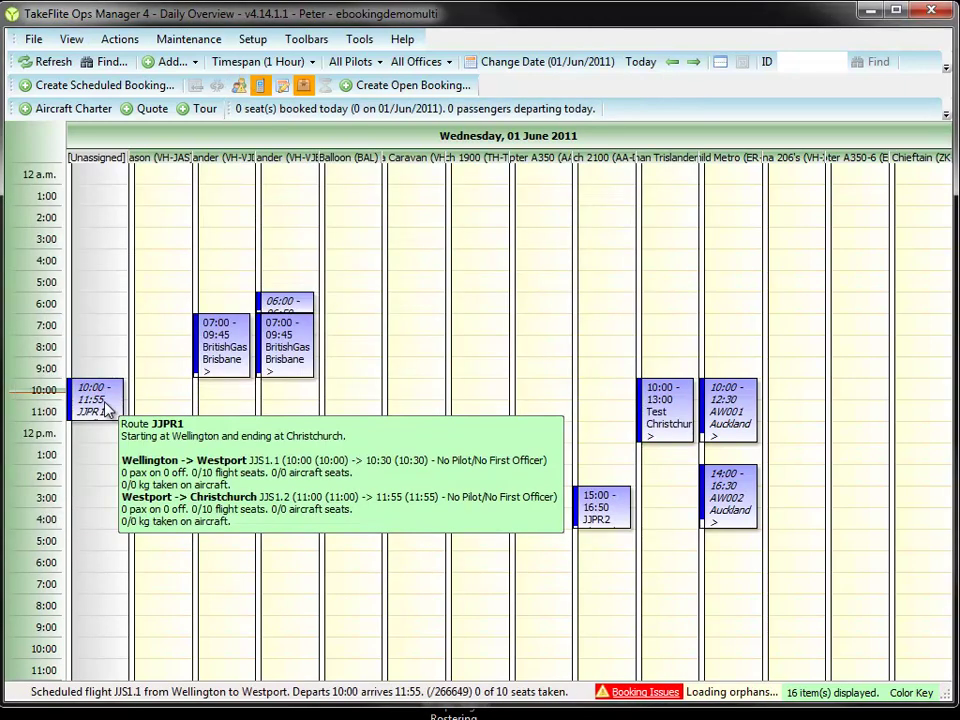
Assign the unassigned 10:00 JJPR1 flight to the Beech 2100 (AA-DD) through aircraft selection
right_click(107, 404)
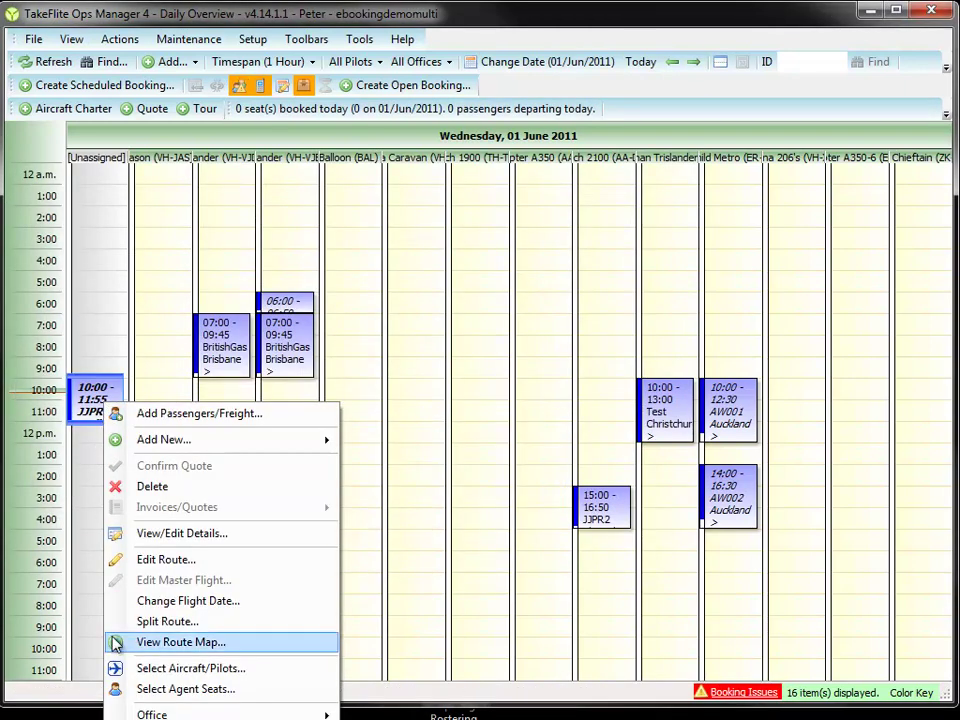
click(163, 670)
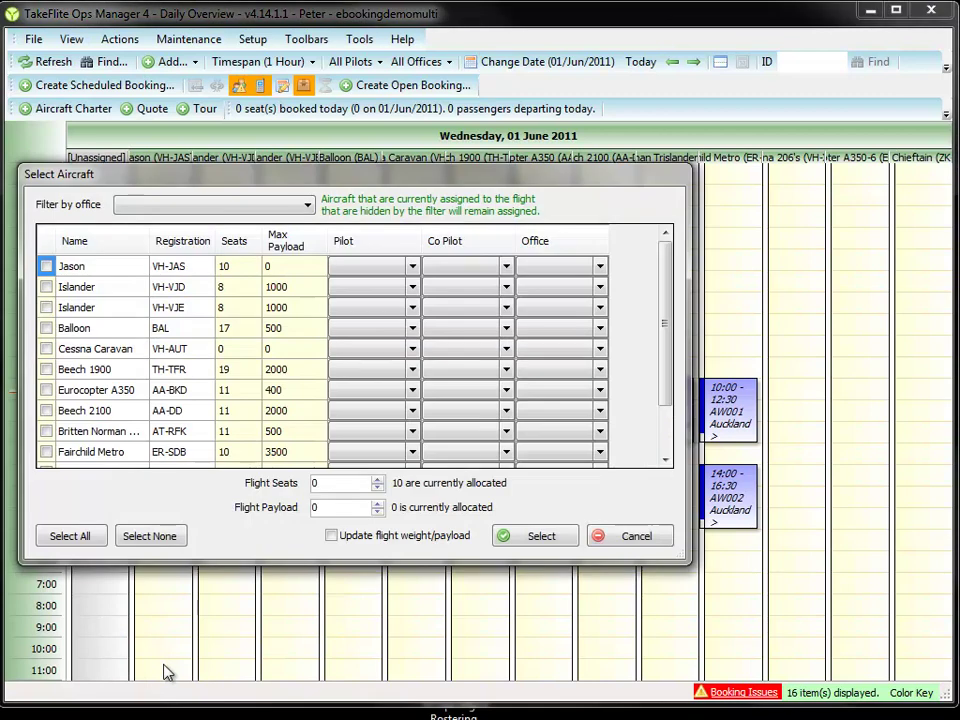
click(46, 411)
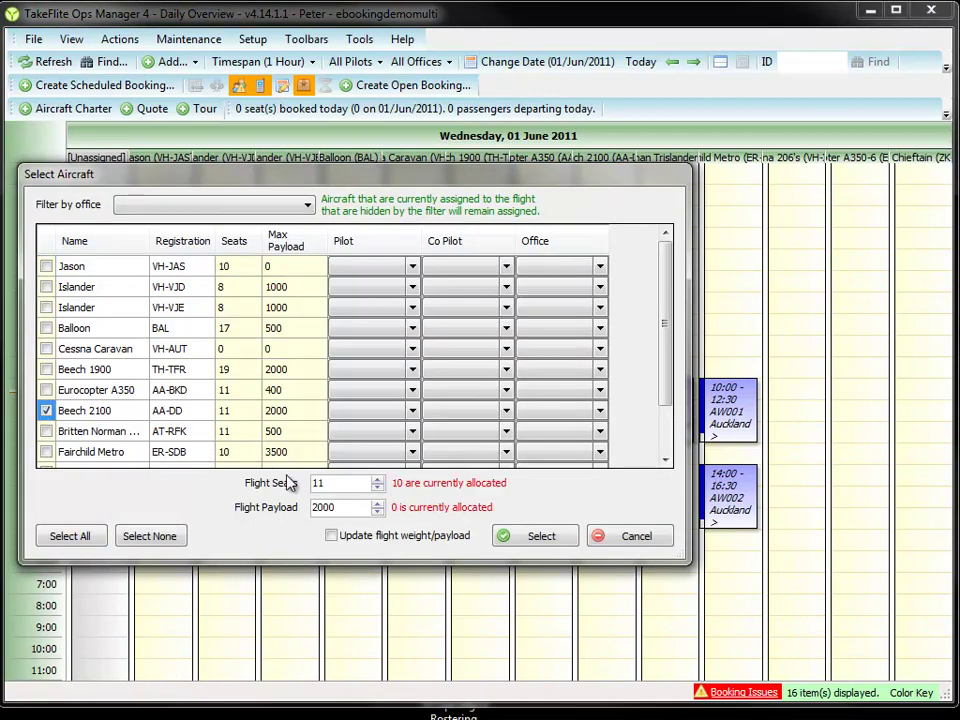
click(517, 537)
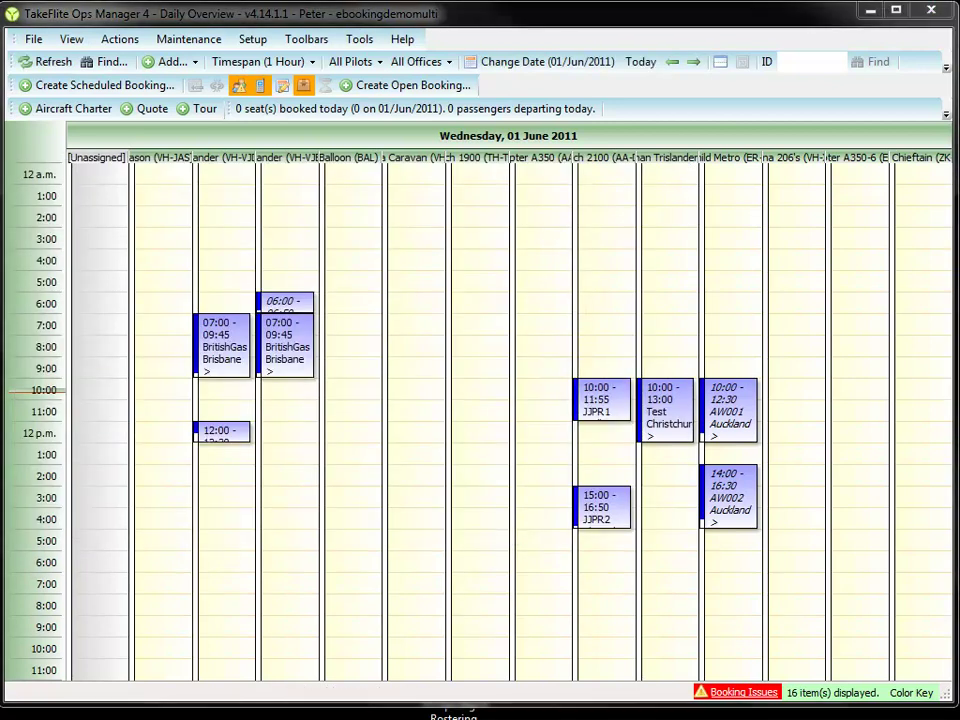
Assign the first listed pilot to the Beech 2100 on the 10:00 JJPR1 flight
right_click(605, 409)
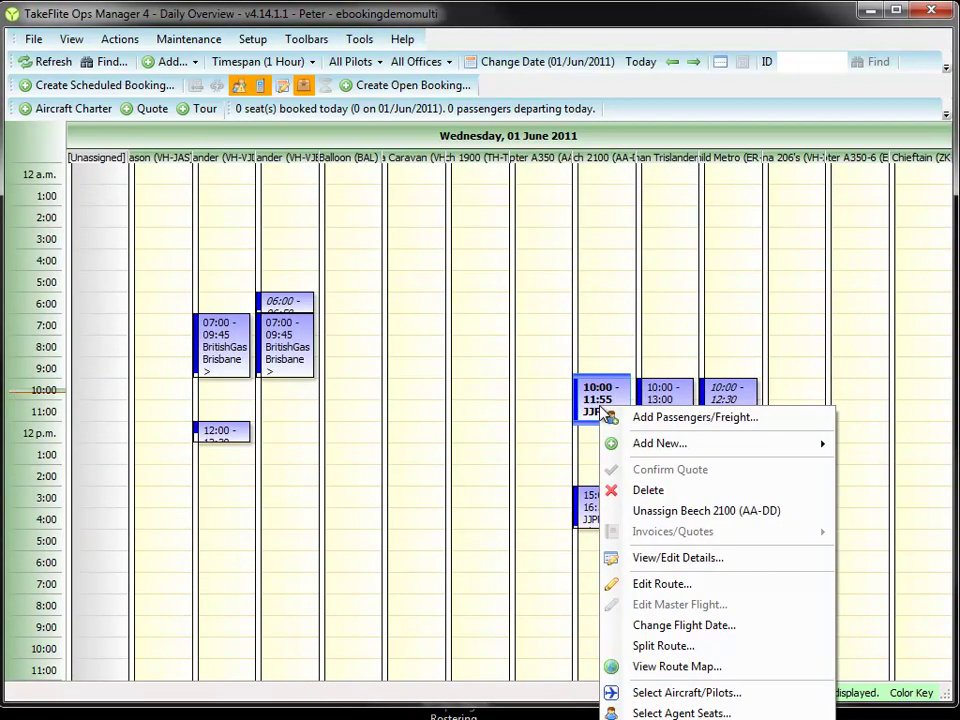
click(664, 697)
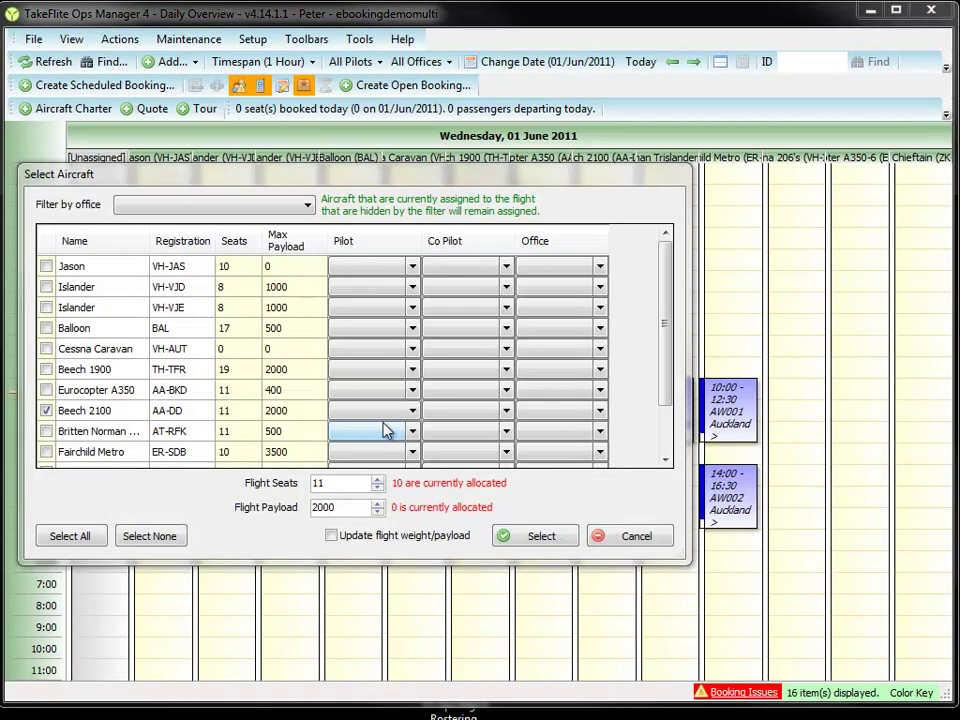
click(412, 411)
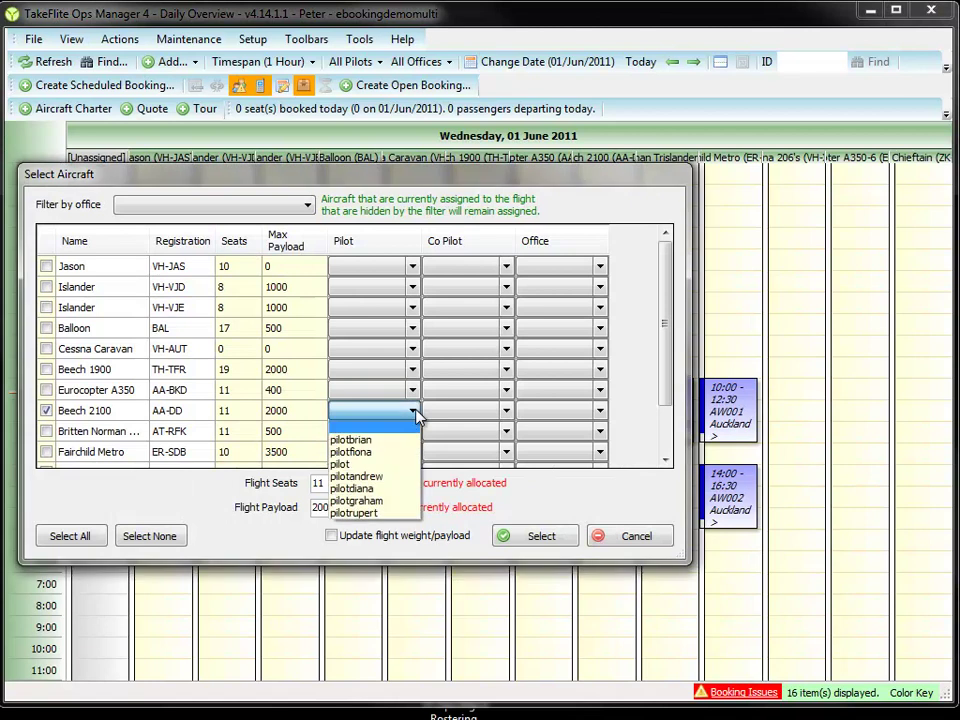
click(406, 441)
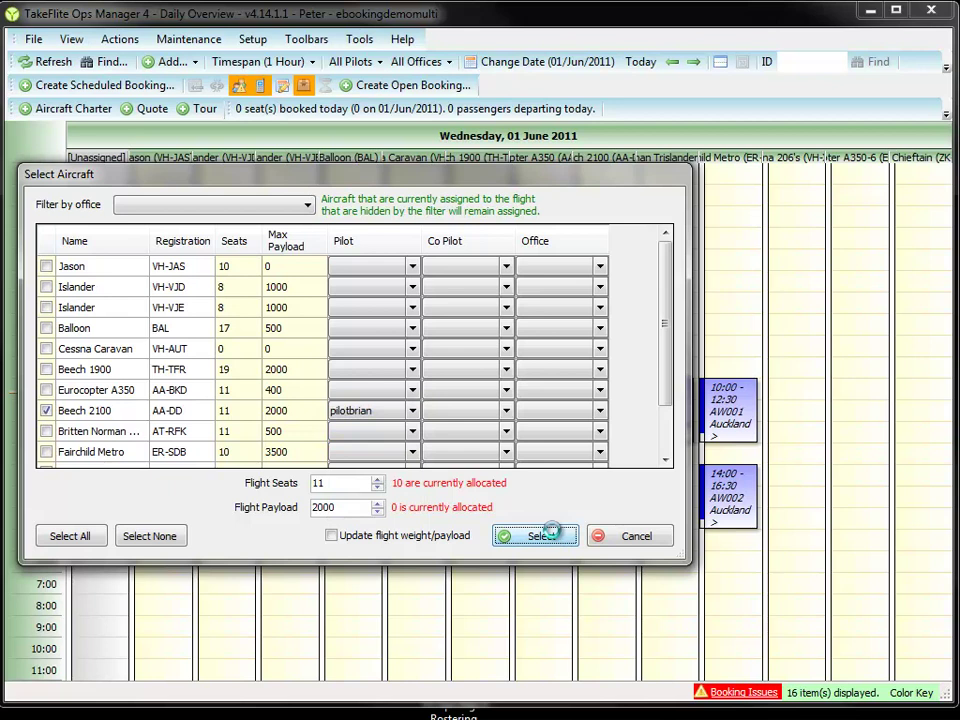
click(540, 536)
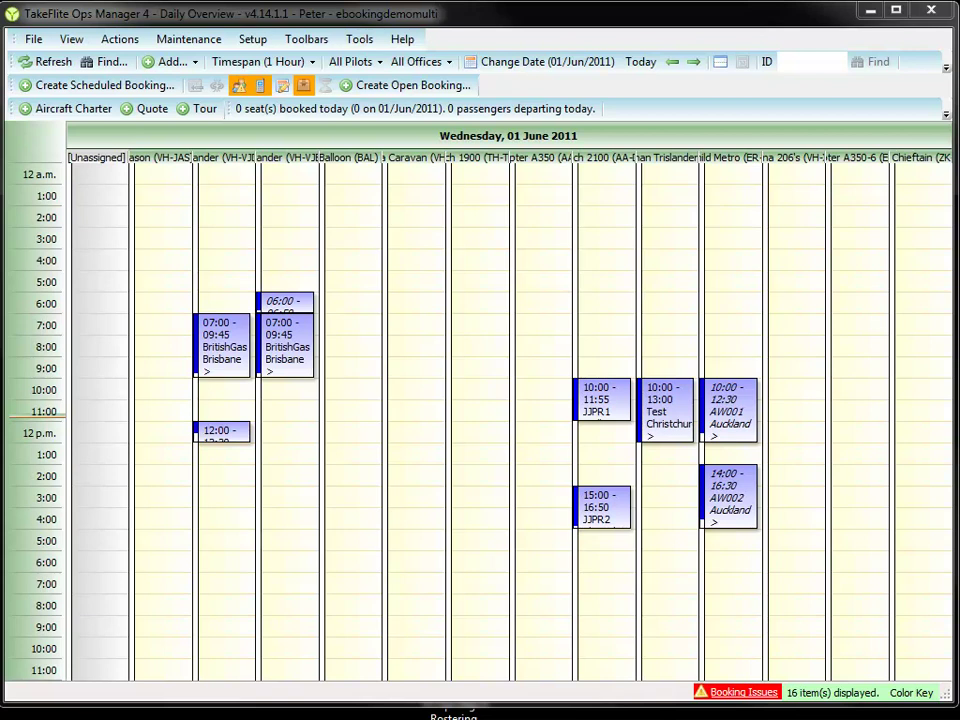
Open the Pilot Overview and assign the unassigned 15:00 JJPR2 flight to the pilot of the 10:00 JJPR1 flight
click(71, 39)
click(131, 256)
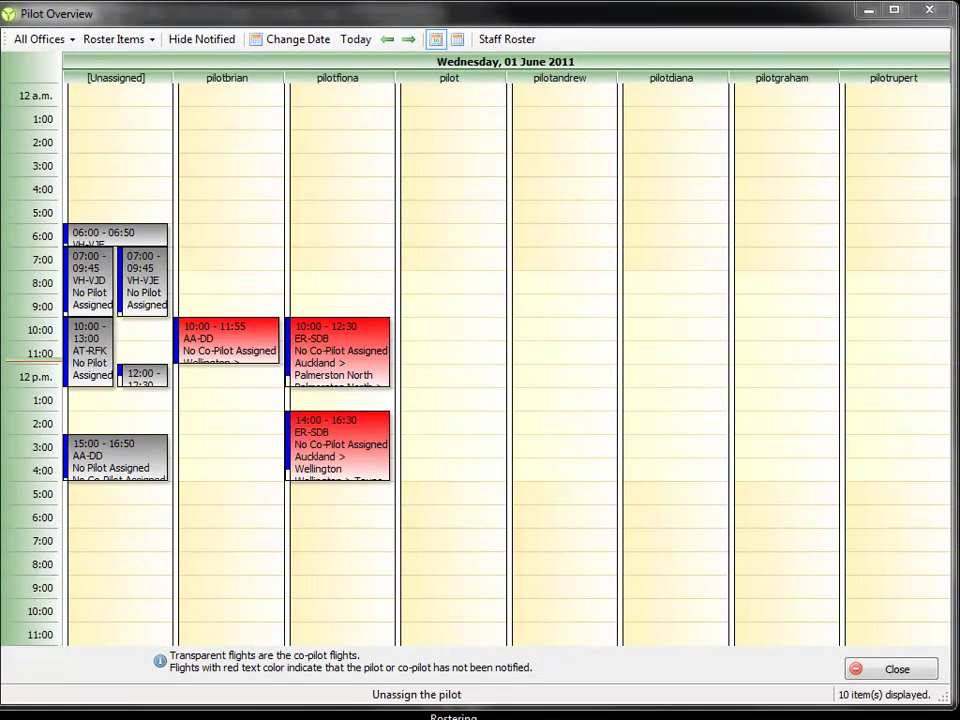
mouse_move(97, 466)
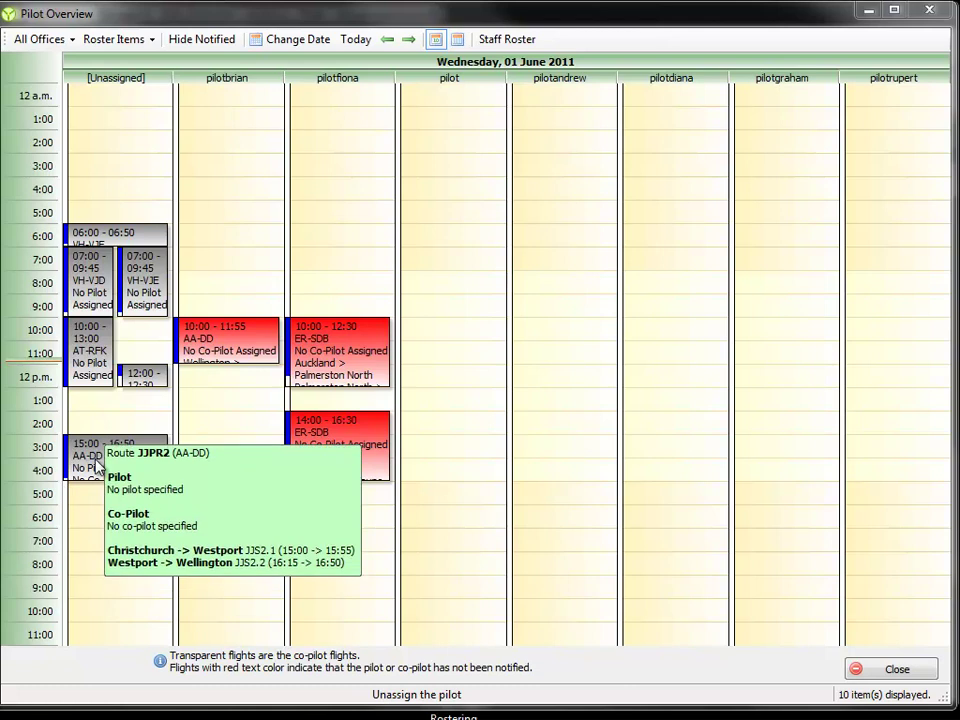
drag(97, 466, 221, 529)
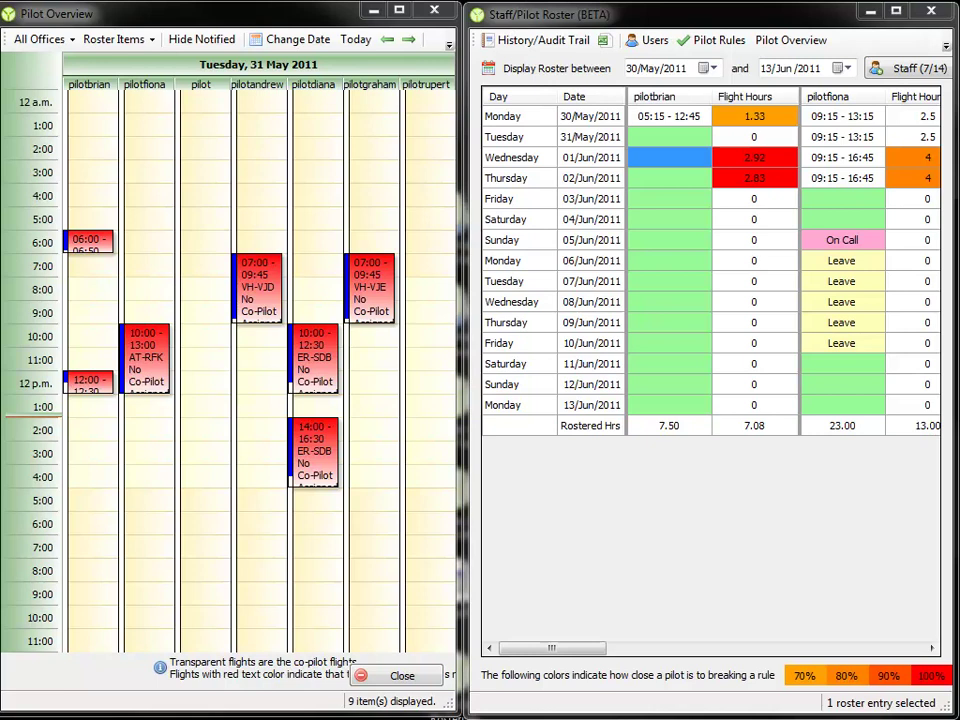
right_click(657, 164)
click(687, 170)
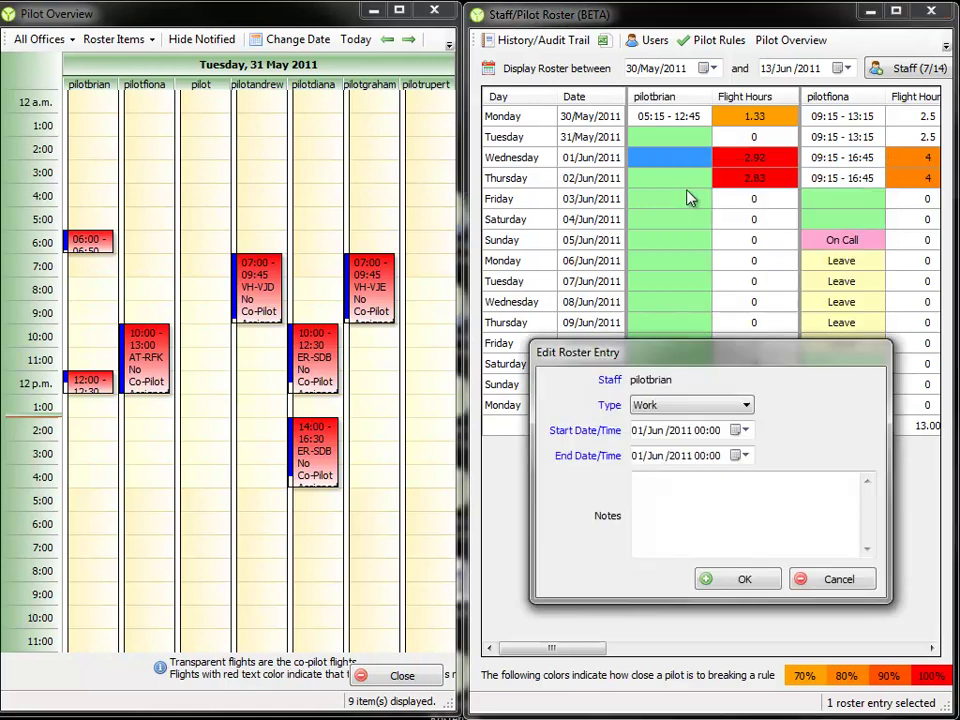
click(843, 582)
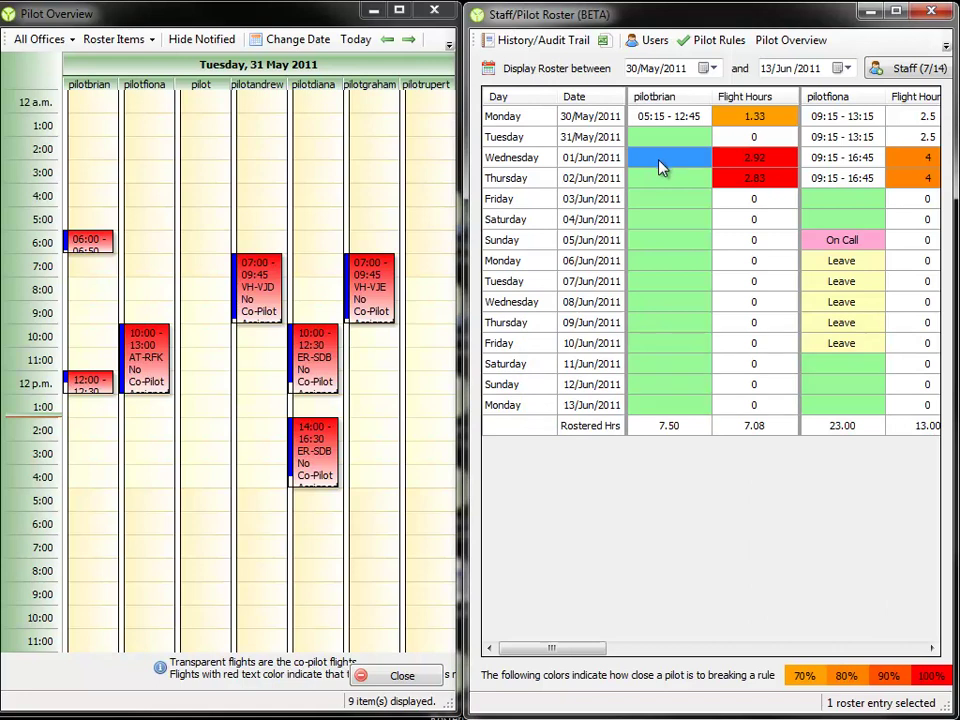
Auto-assign the first listed pilot's roster duty on Wednesday 01/Jun/2011 as 09:15 - 17:05 and check that day's flight hours
right_click(660, 166)
click(693, 236)
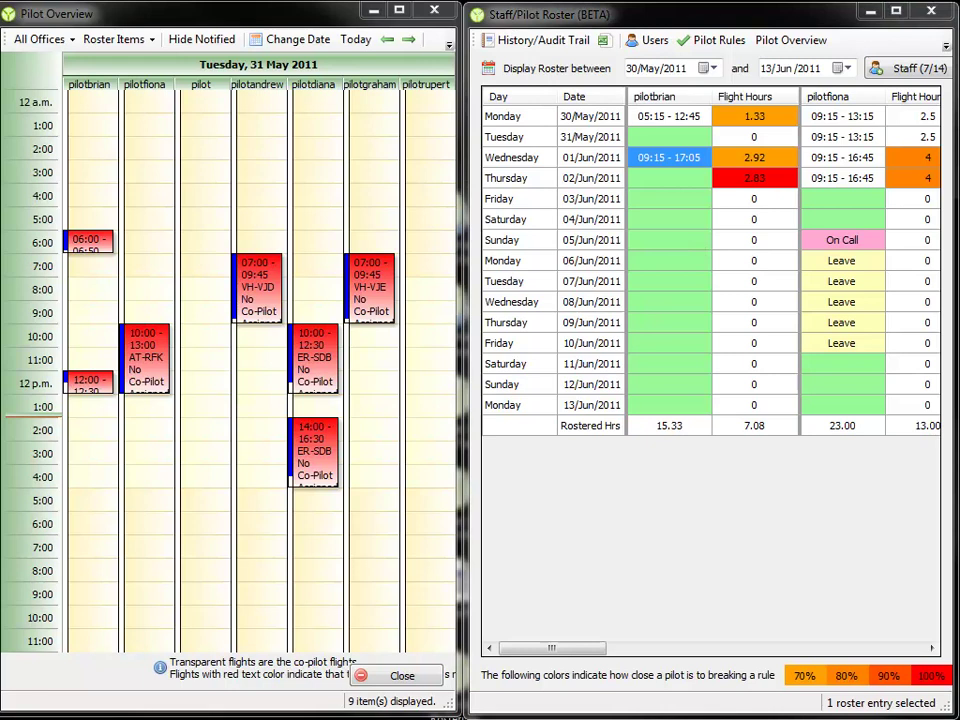
mouse_move(740, 163)
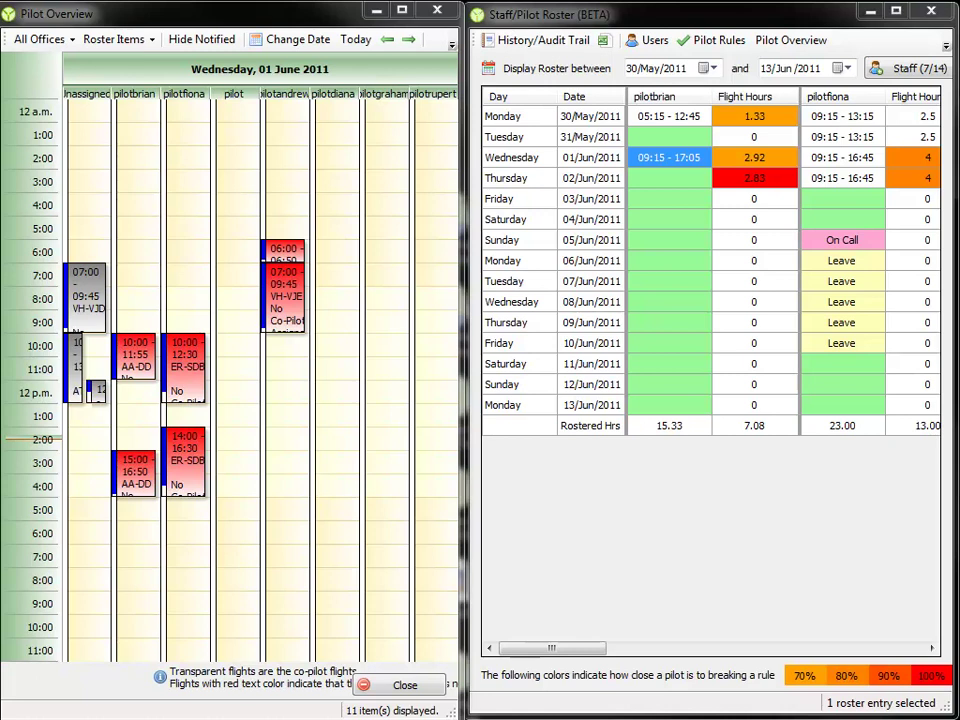
Check the pilot details of the 10:00 JJPR1 flight and review that pilot's mobile phone and email address in the user record
mouse_move(136, 360)
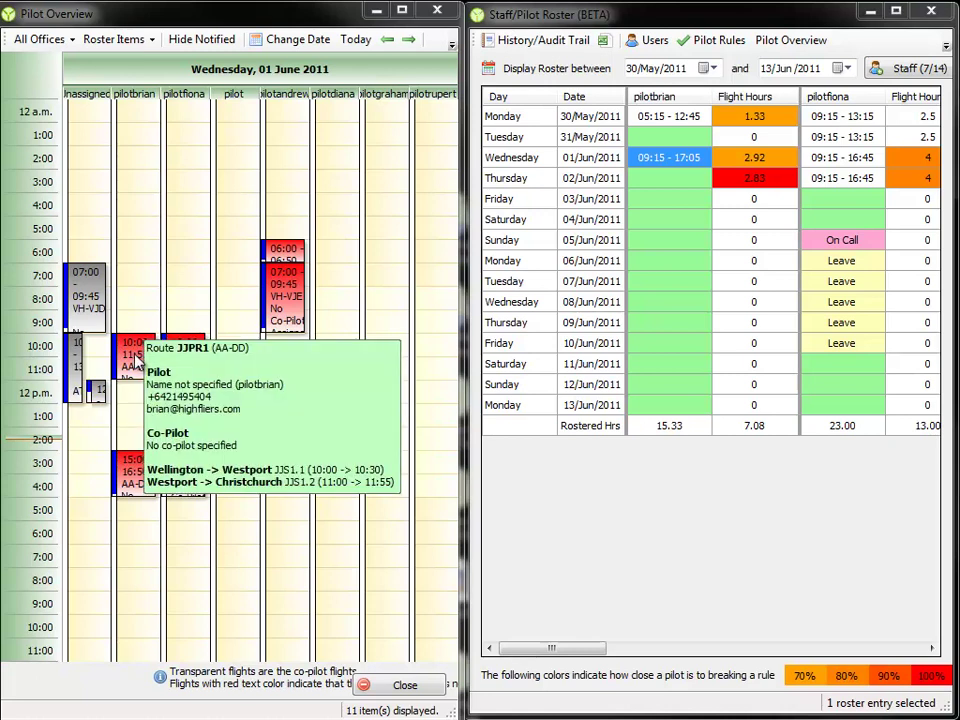
right_click(136, 360)
click(176, 404)
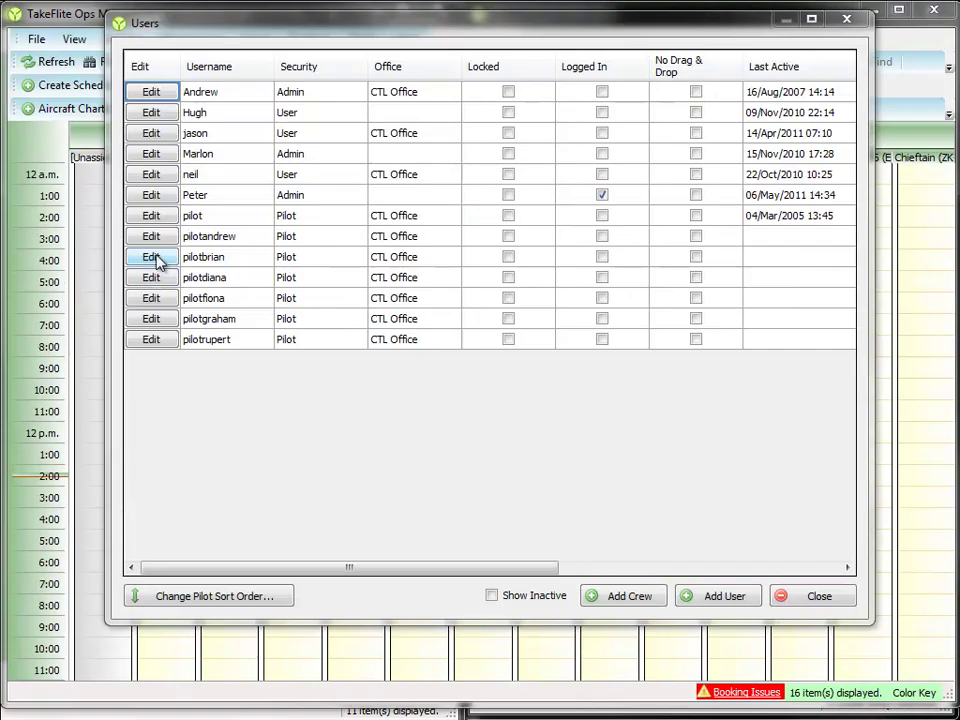
click(156, 259)
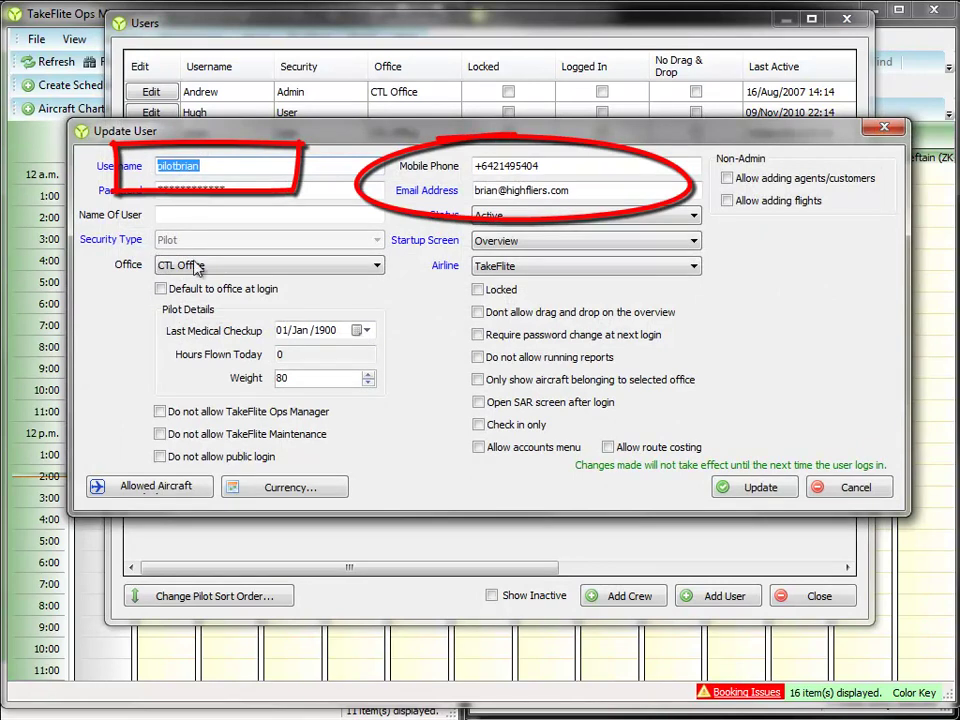
click(757, 487)
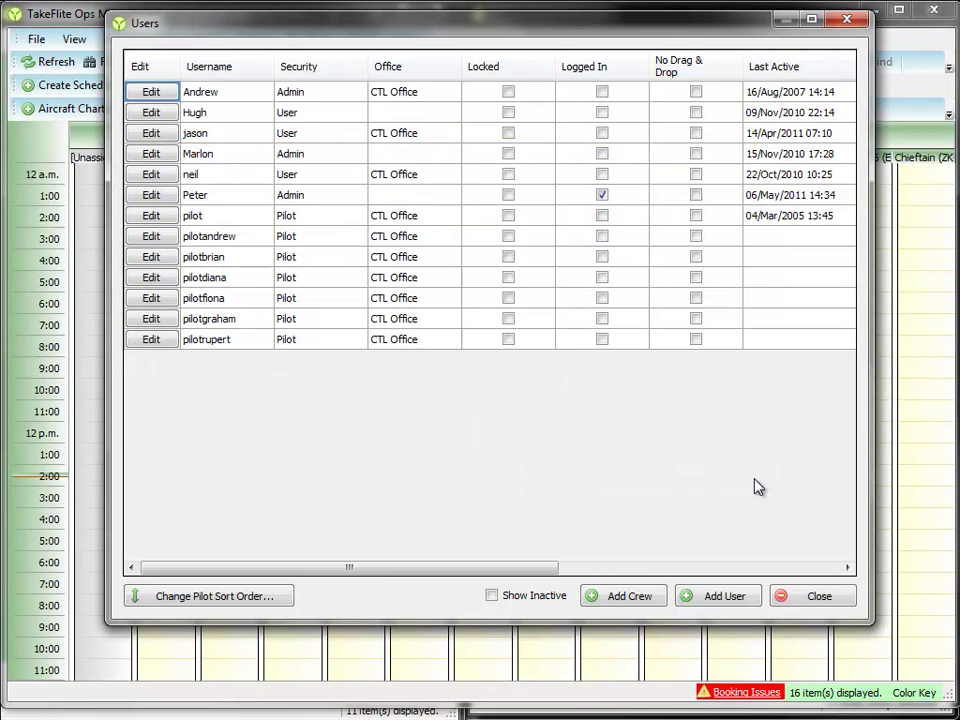
click(813, 598)
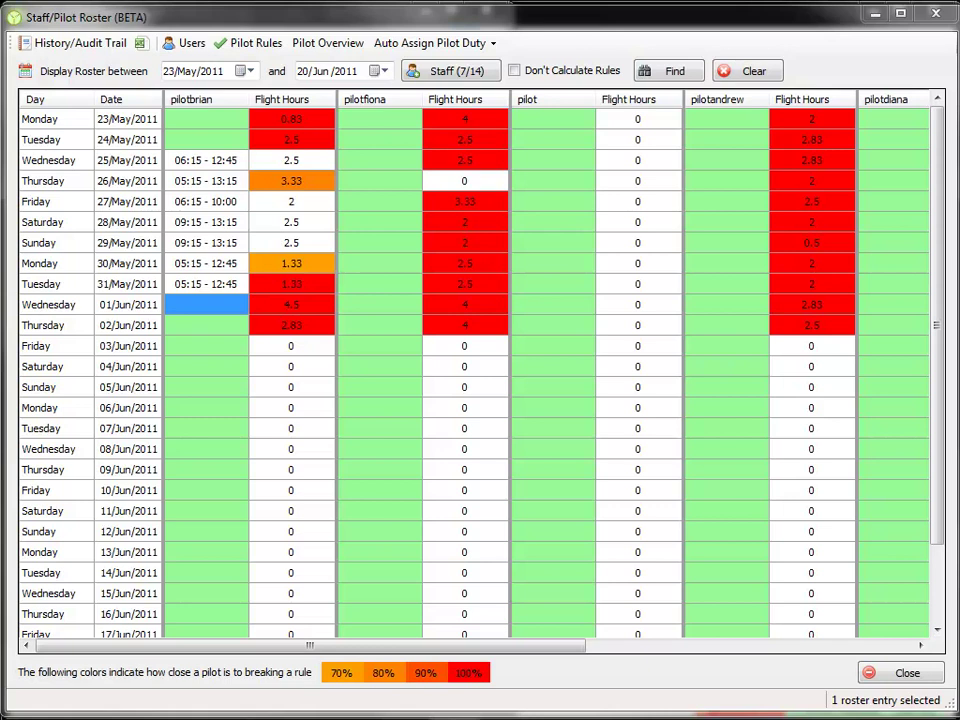
Examine which pilot rules the first listed pilot's flights on Tuesday 31/May/2011 break or approach
mouse_move(303, 288)
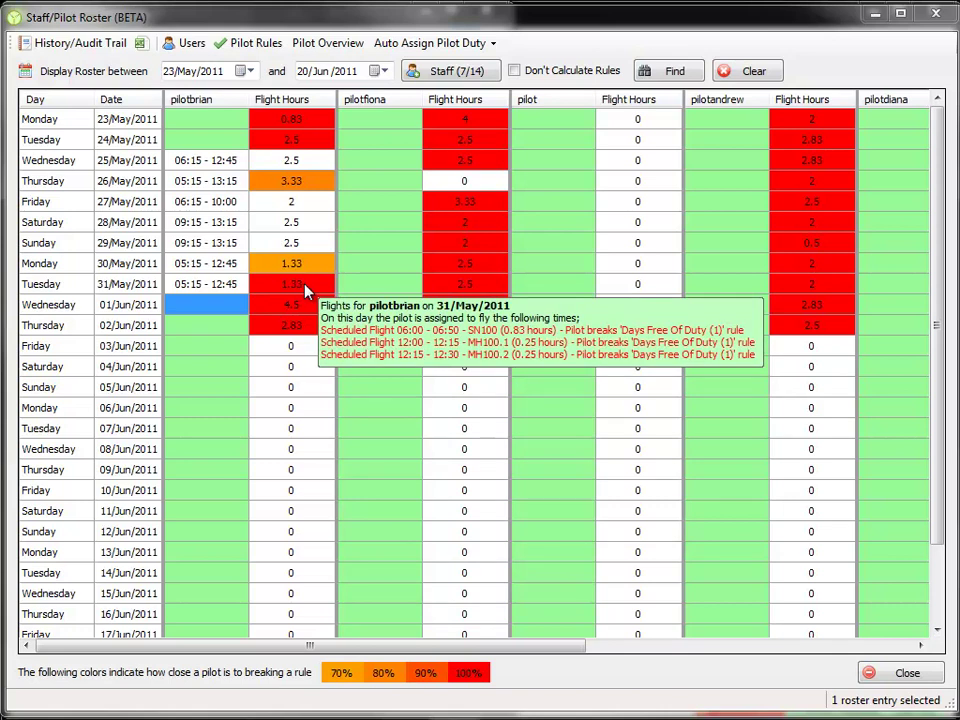
right_click(307, 290)
click(347, 430)
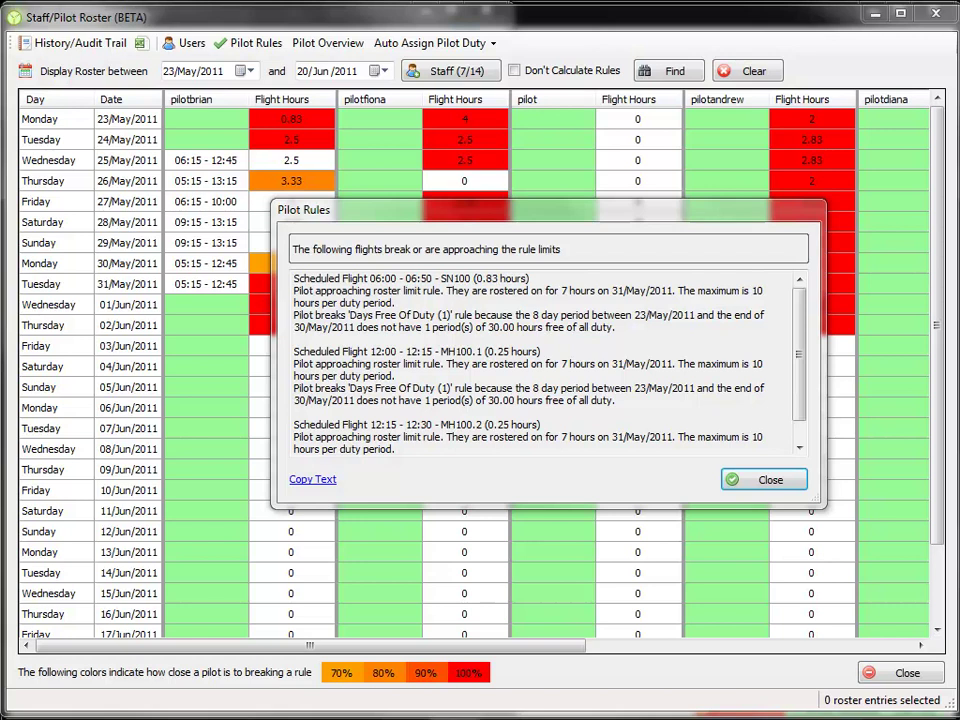
key(Return)
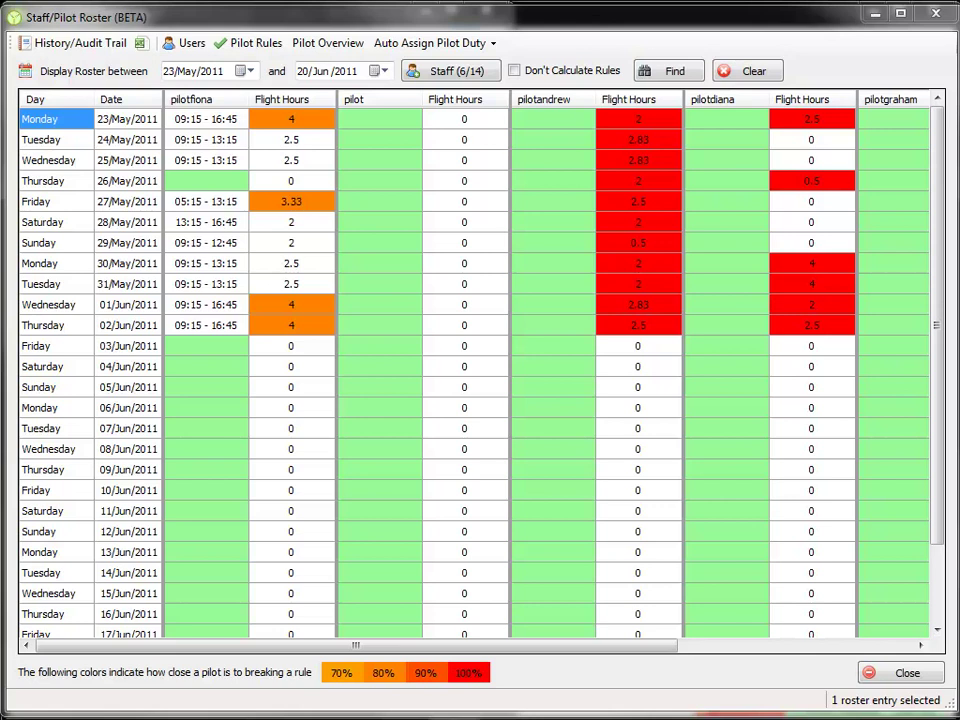
Add an On Call roster entry for the first listed pilot on Sunday 05/Jun/2011 from 08:00 to 18:00
right_click(206, 387)
click(229, 395)
click(518, 407)
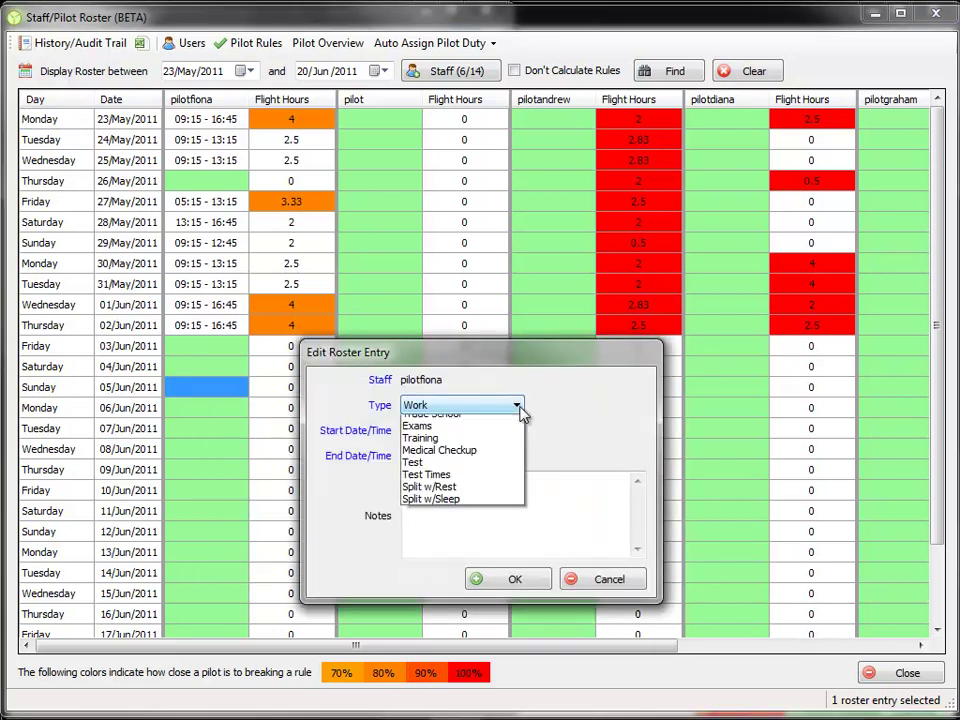
click(497, 449)
click(474, 432)
text(8)
click(474, 457)
text(18)
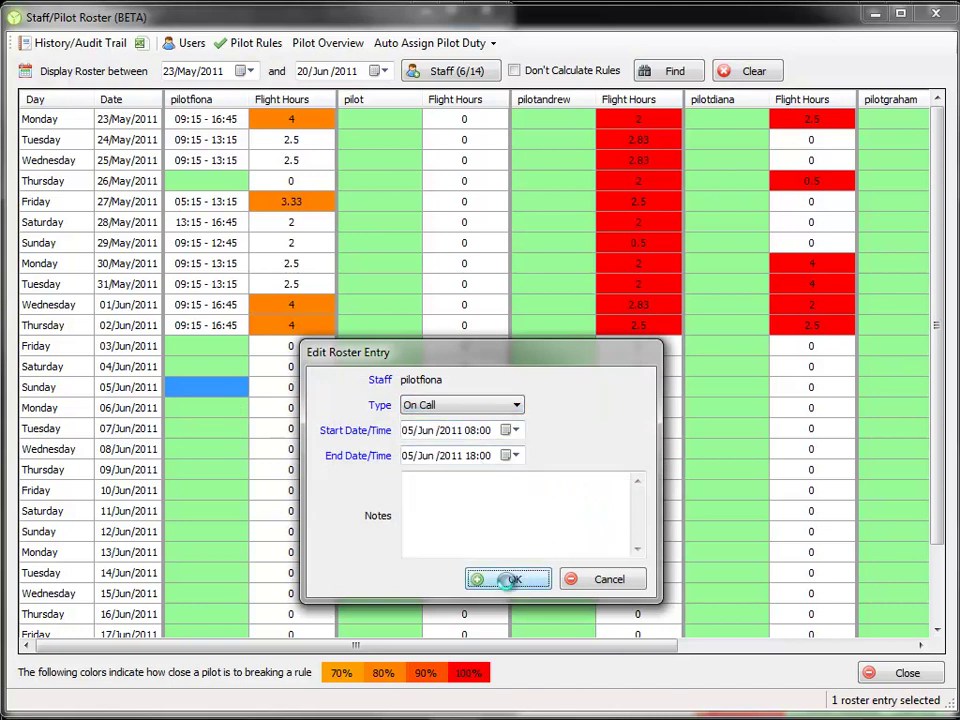
click(512, 579)
Bulk edit the first listed pilot's roster from Monday 06/Jun/2011 to Friday 10/Jun/2011 as Leave
drag(206, 408, 221, 495)
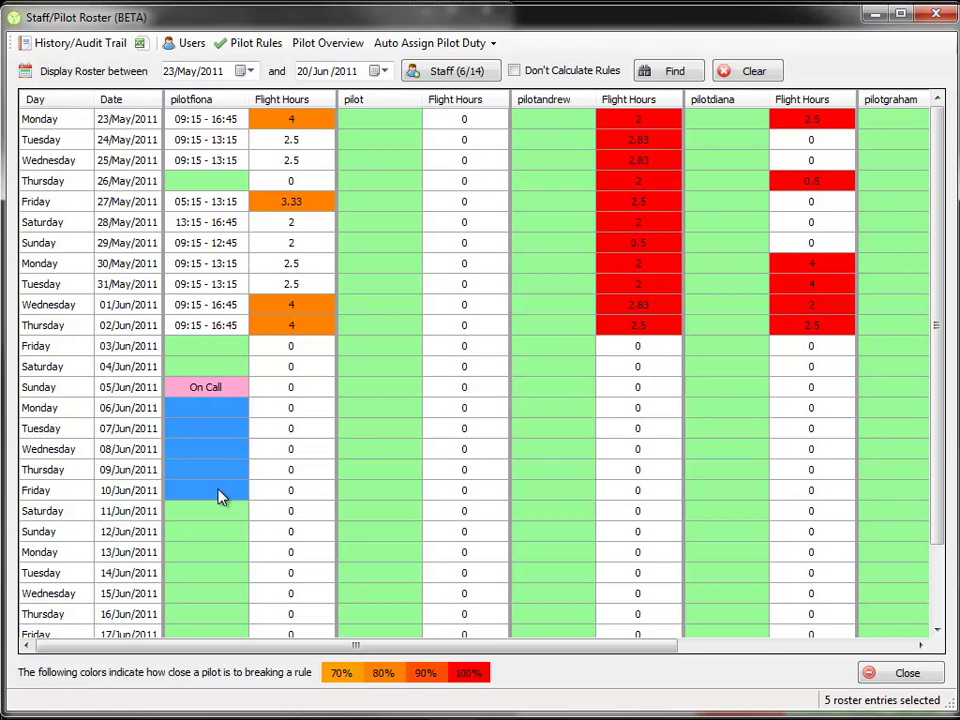
right_click(199, 412)
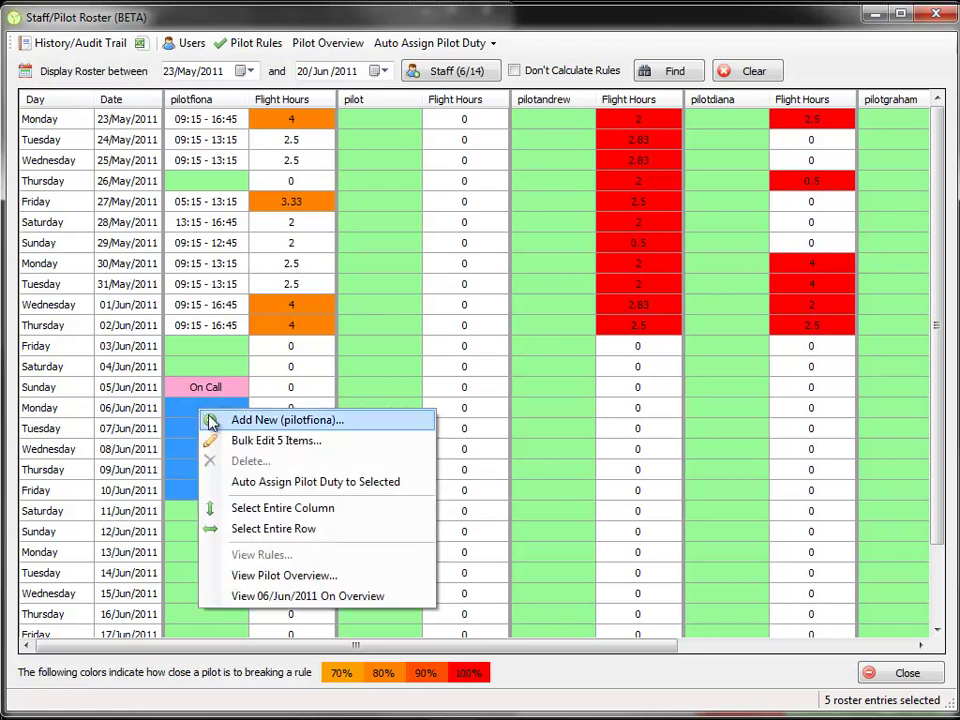
click(231, 443)
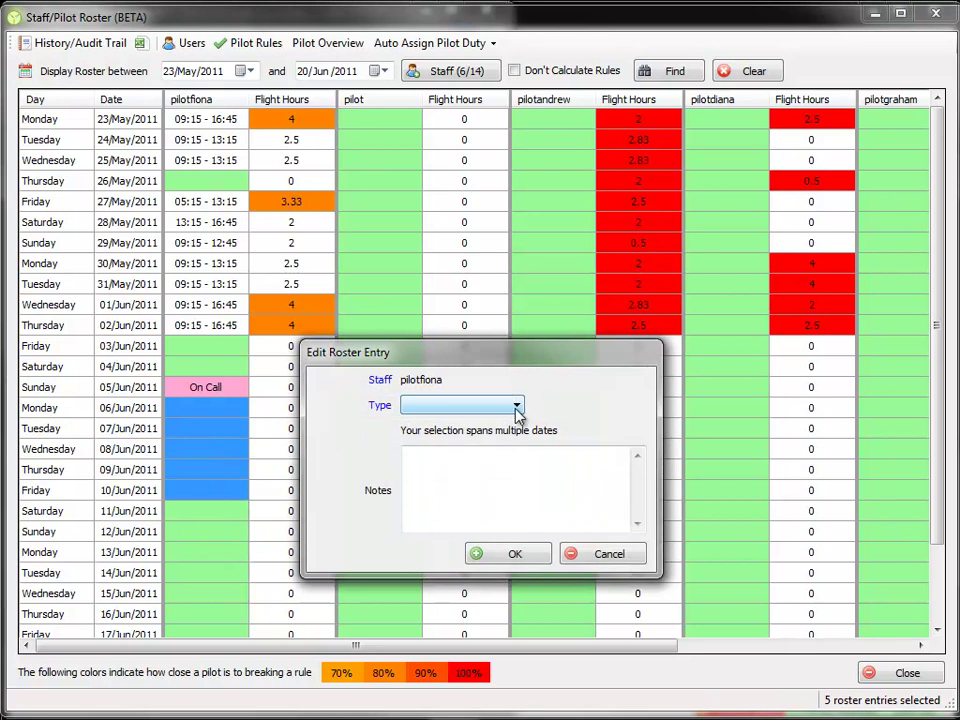
click(515, 405)
click(490, 434)
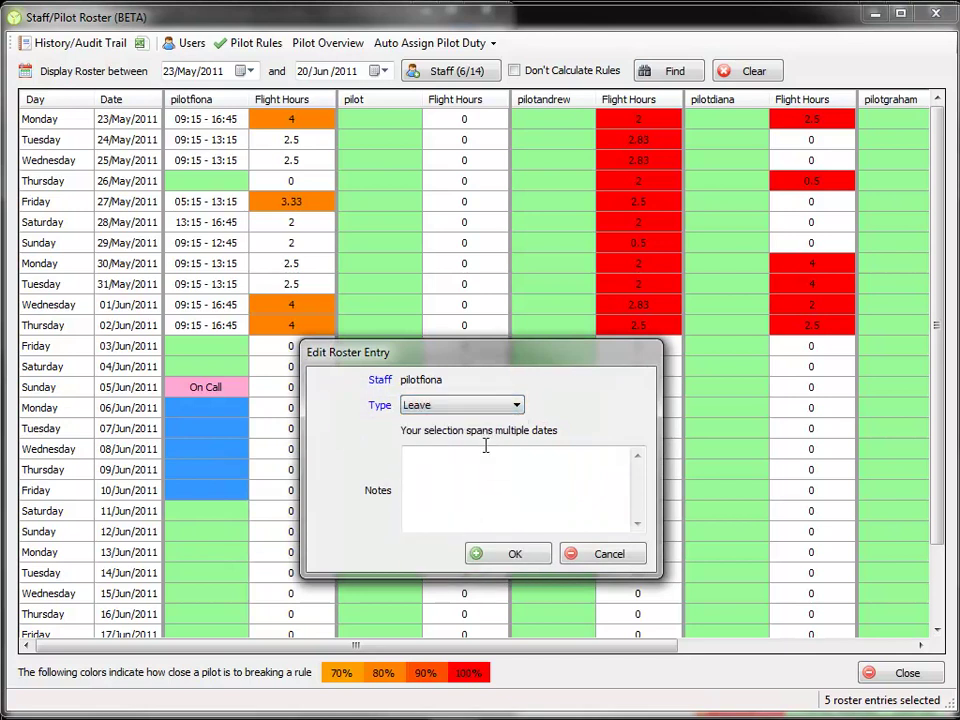
click(513, 554)
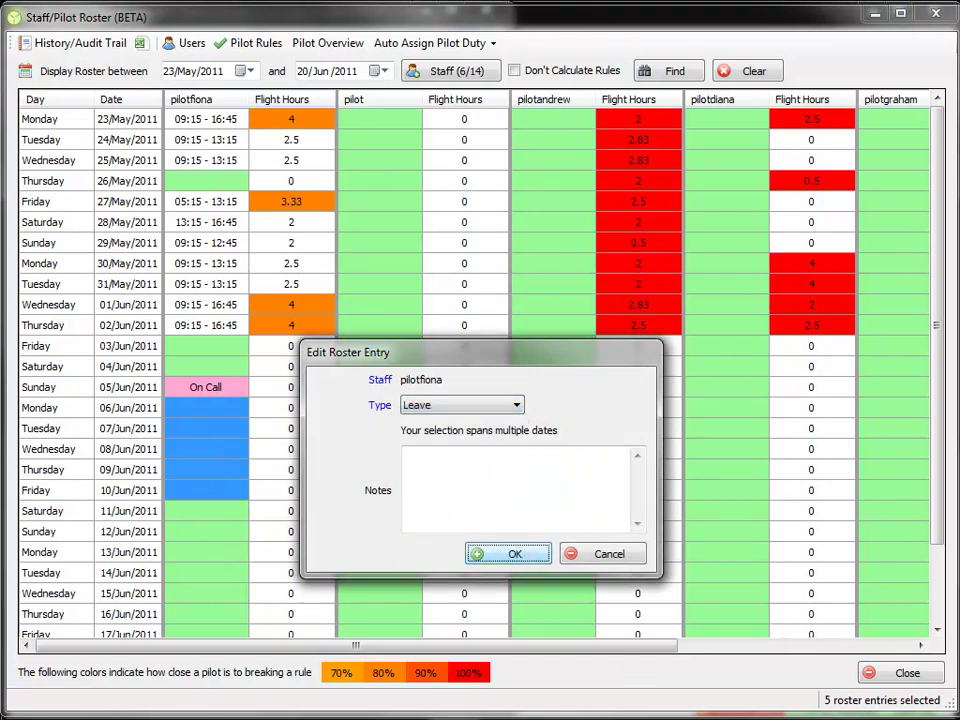
Examine the Split w/Sleep duty fields in a new roster entry for the first listed pilot on Monday 13/Jun/2011, without saving it
click(206, 552)
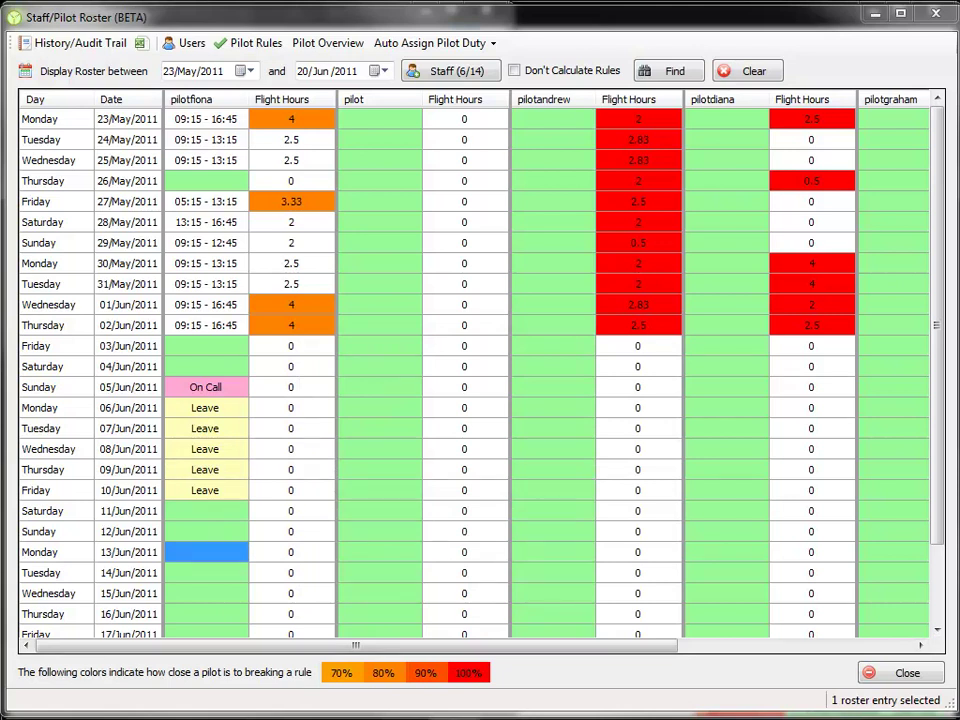
right_click(240, 553)
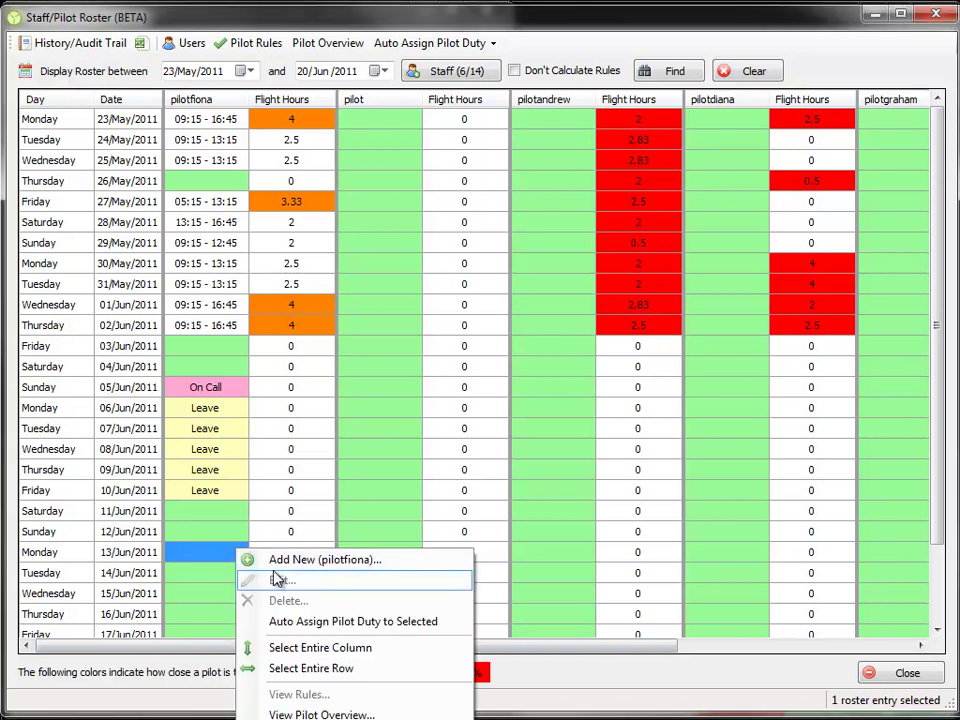
click(253, 560)
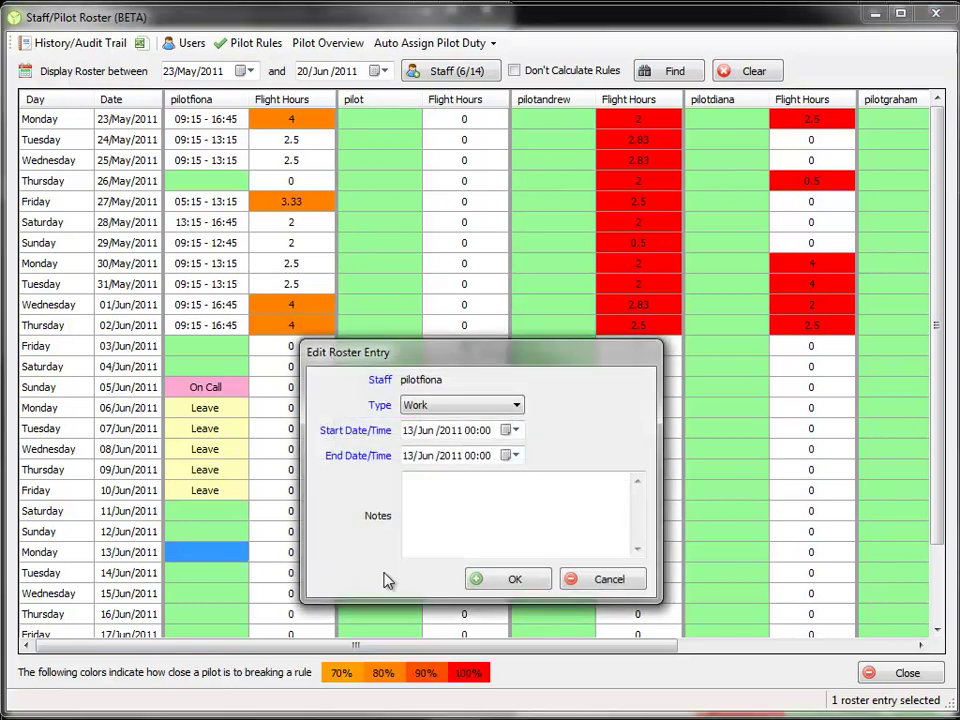
click(513, 406)
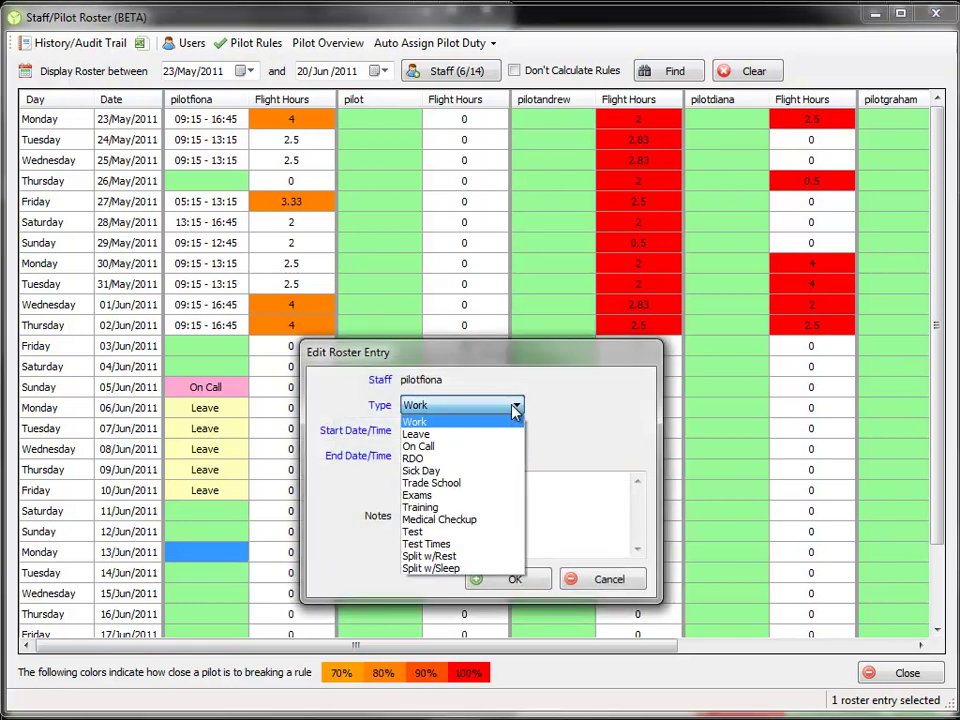
click(440, 568)
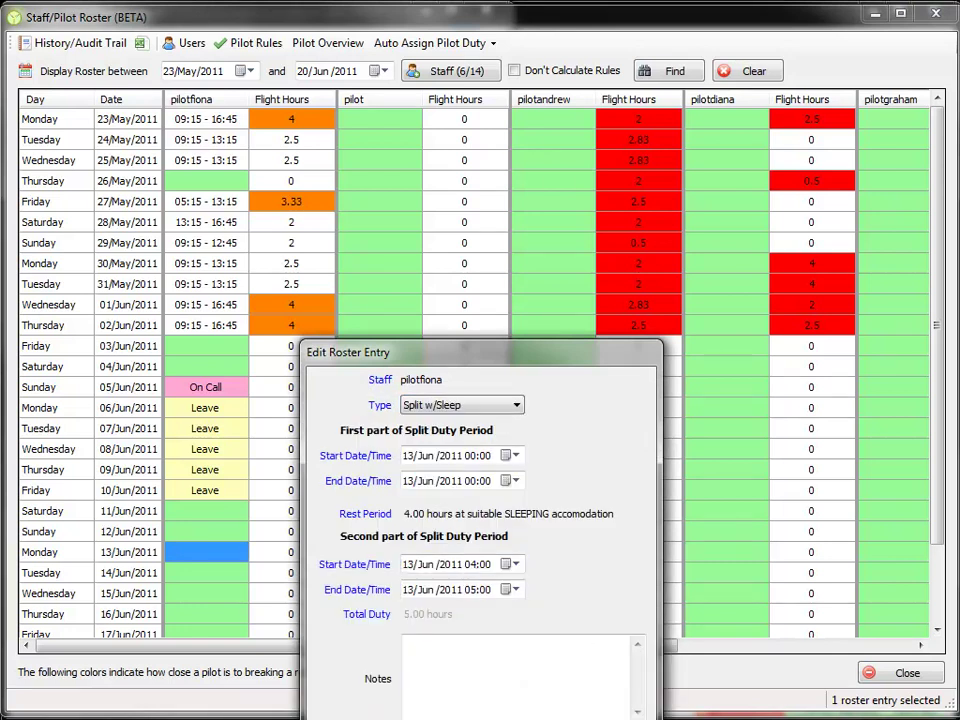
key(Escape)
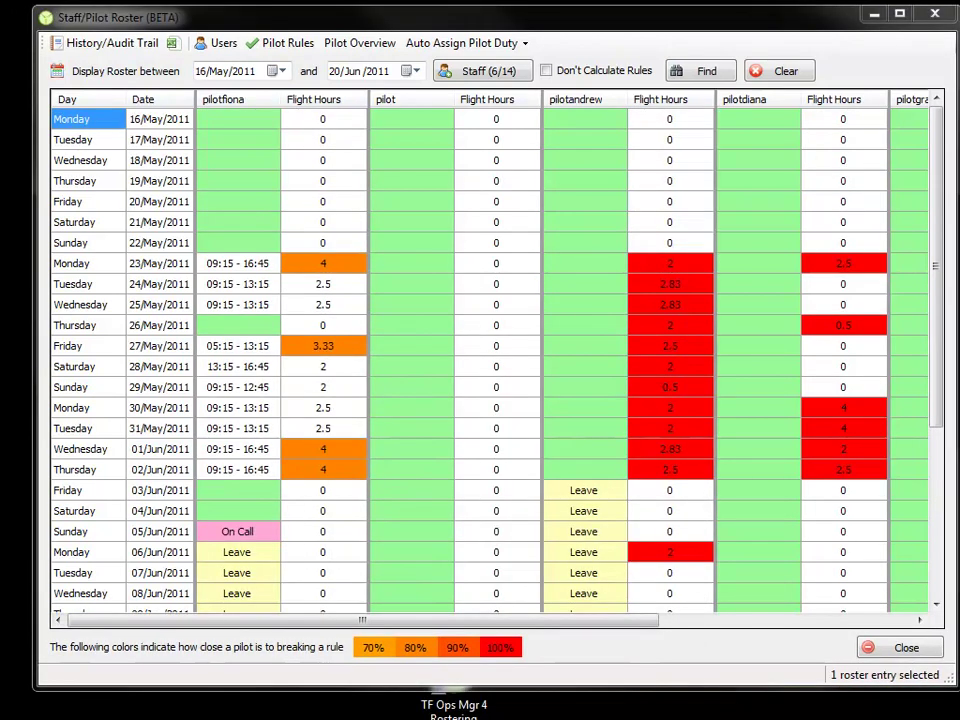